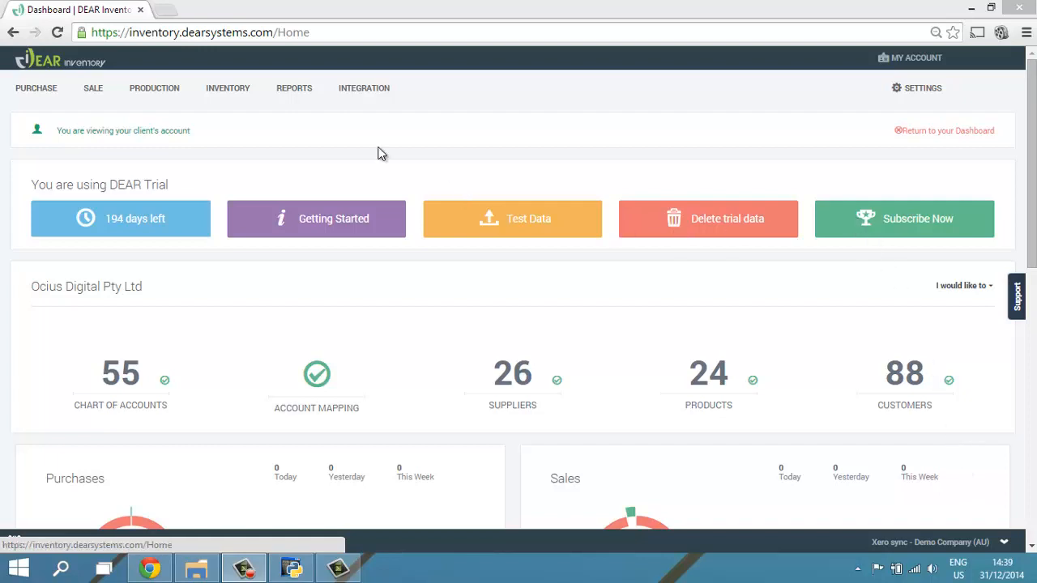
- Start a new stock adjustment and view the calendar for its effective date
{"action": "mouse_move", "coordinate": [239, 96]}
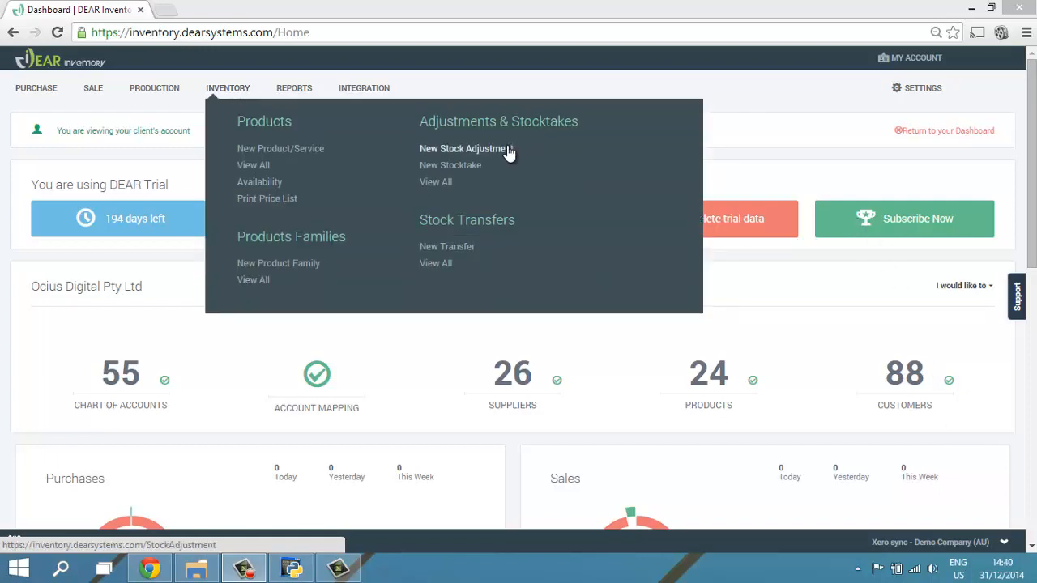
{"action": "left_click", "coordinate": [461, 150]}
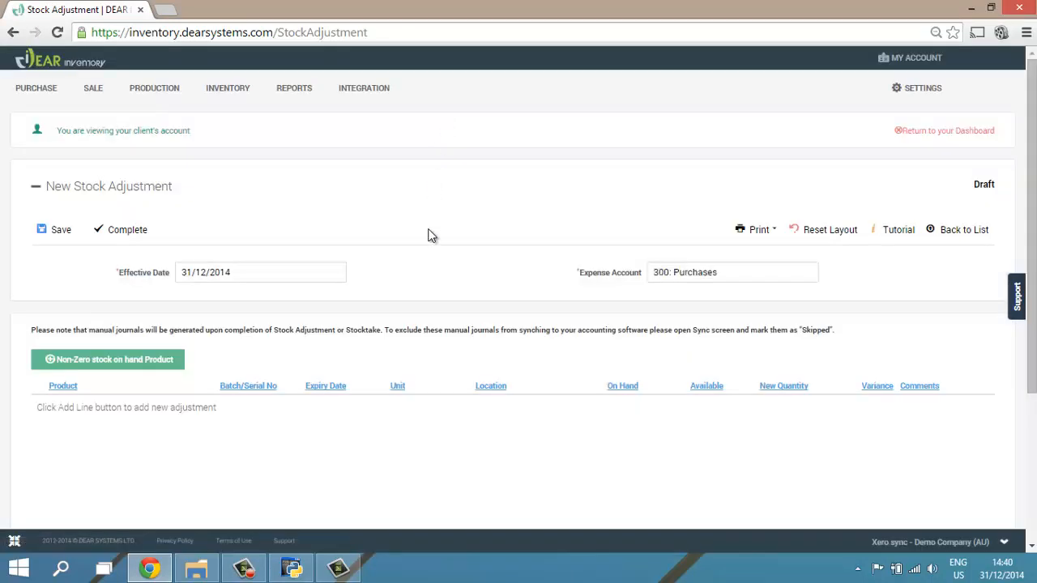
{"action": "scroll", "coordinate": [434, 261], "scroll_direction": "down", "scroll_amount": 1}
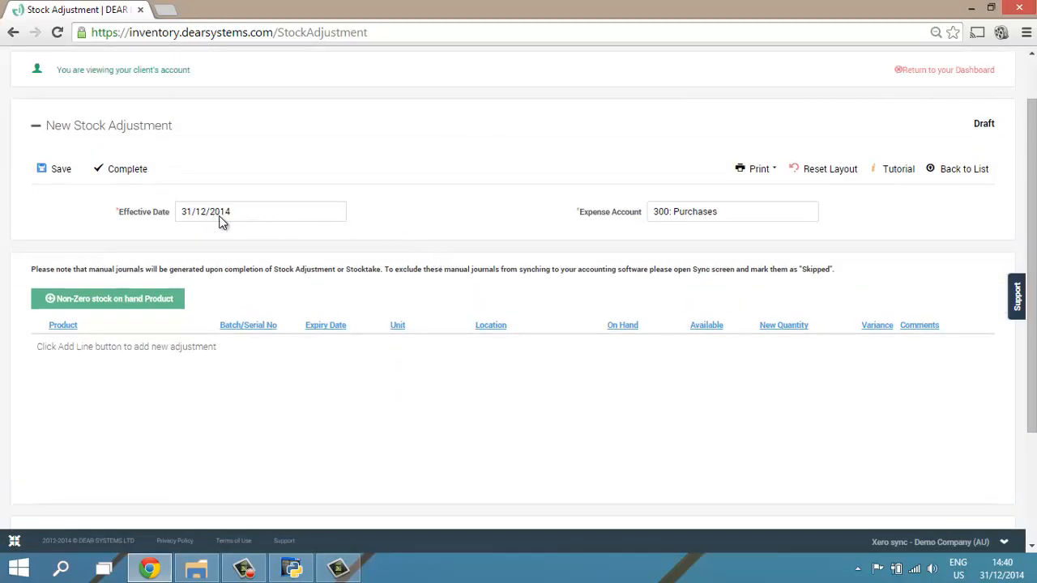
{"action": "left_click_drag", "start_coordinate": [189, 209], "coordinate": [262, 213]}
{"action": "left_click", "coordinate": [341, 212]}
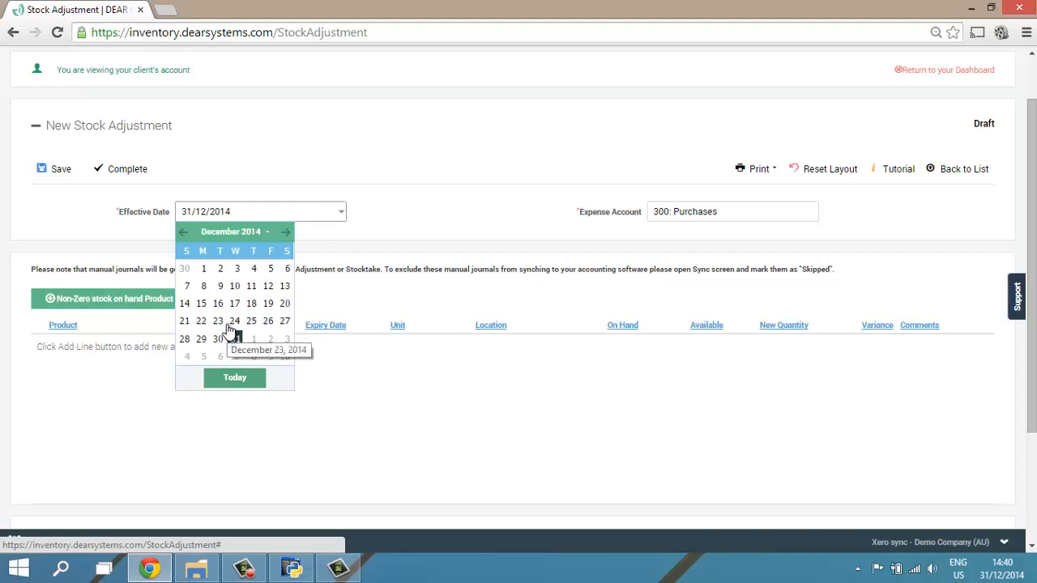
{"action": "left_click", "coordinate": [509, 238]}
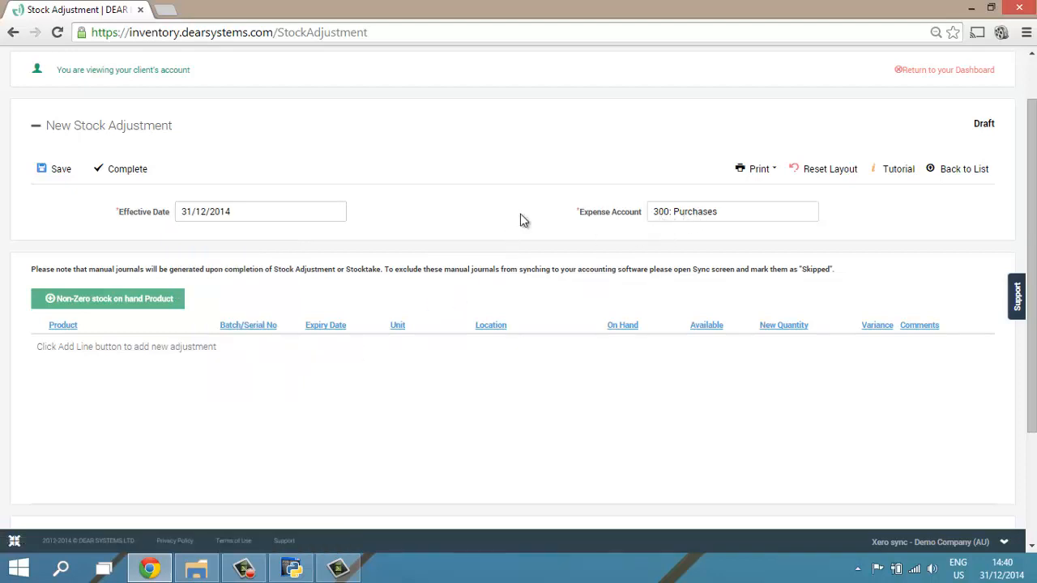
- Add a non-zero stock line for GB1-White: Golf balls - white single, using the Main Warehouse entry with 42 available
{"action": "scroll", "coordinate": [423, 208], "scroll_direction": "down", "scroll_amount": 3}
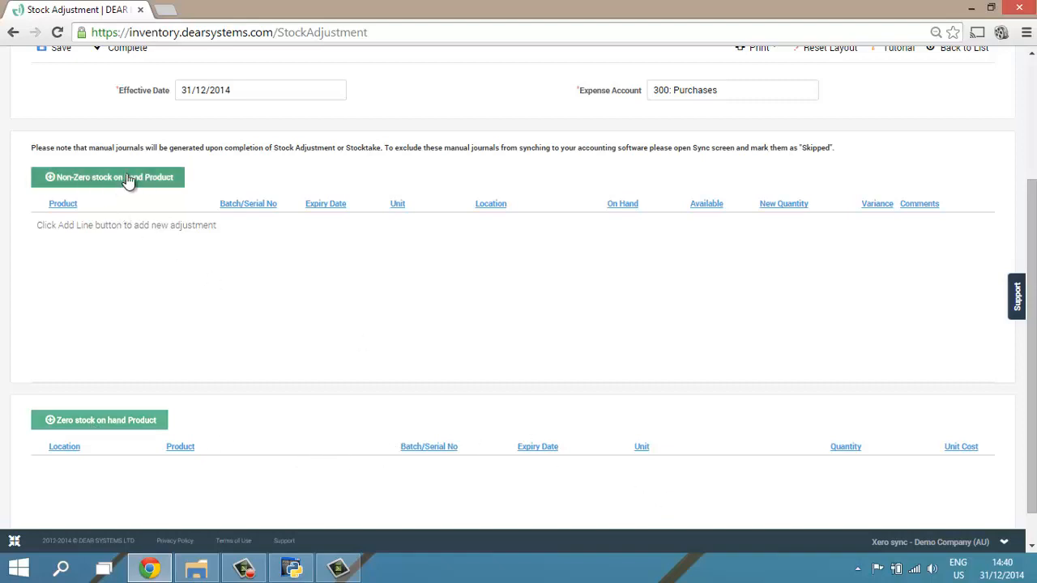
{"action": "left_click", "coordinate": [99, 179]}
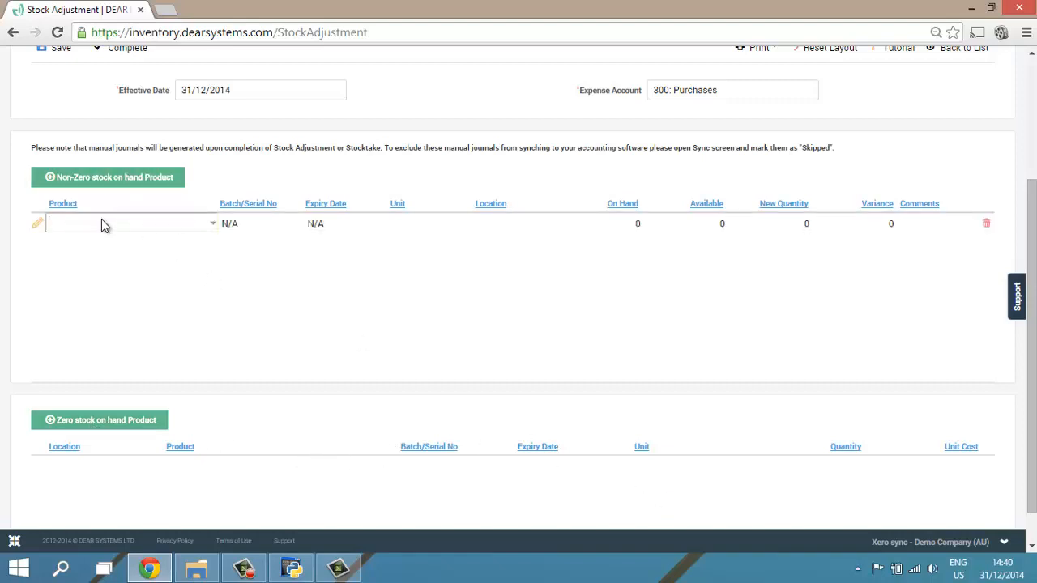
{"action": "type", "text": "golf"}
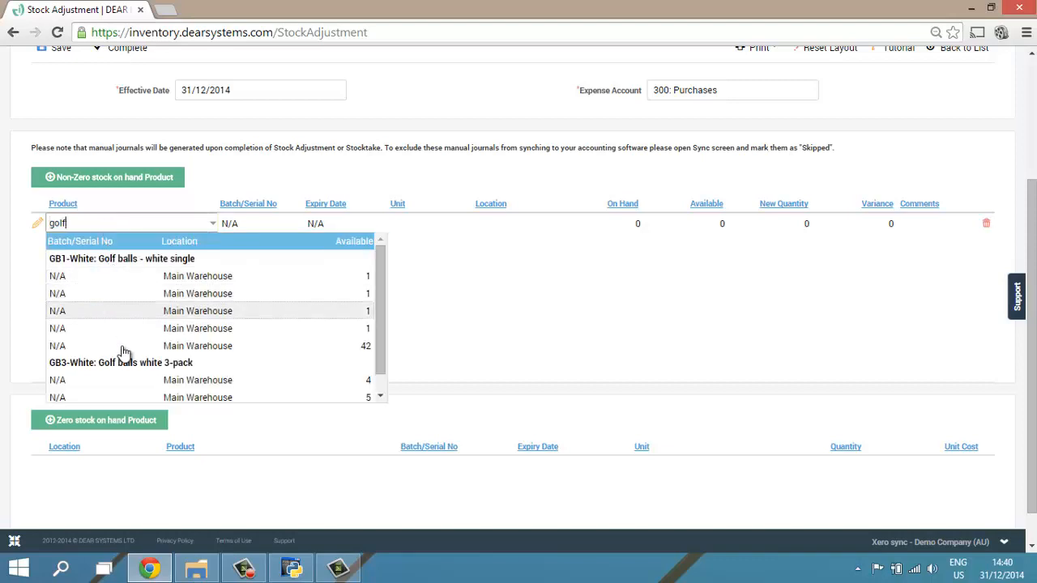
{"action": "left_click", "coordinate": [123, 346]}
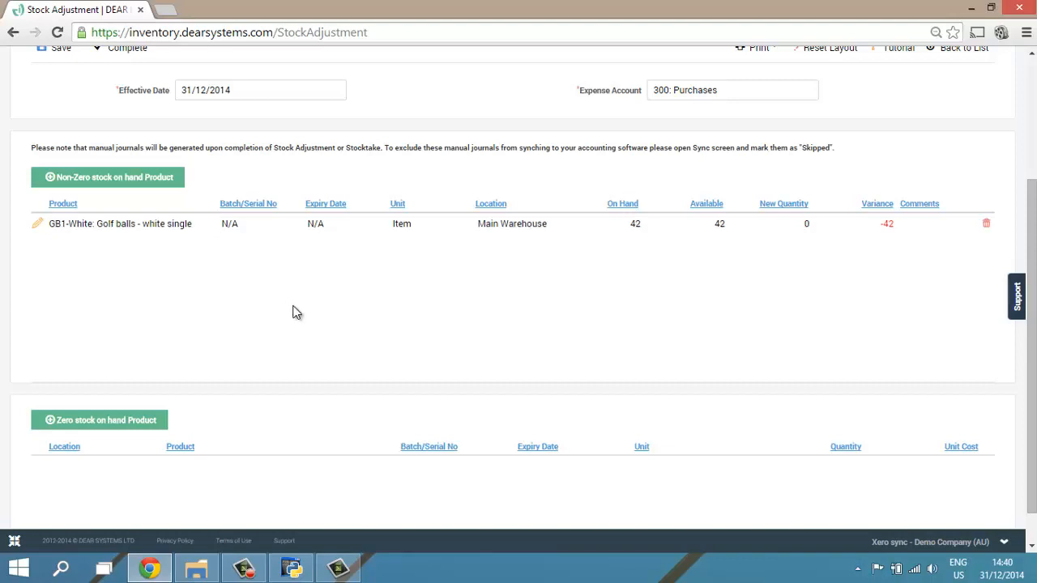
- Set the golf ball line's new quantity to 40 and enter the comment "Damaged Stock"
{"action": "left_click", "coordinate": [799, 231]}
{"action": "type", "text": "40"}
{"action": "key", "text": "Return"}
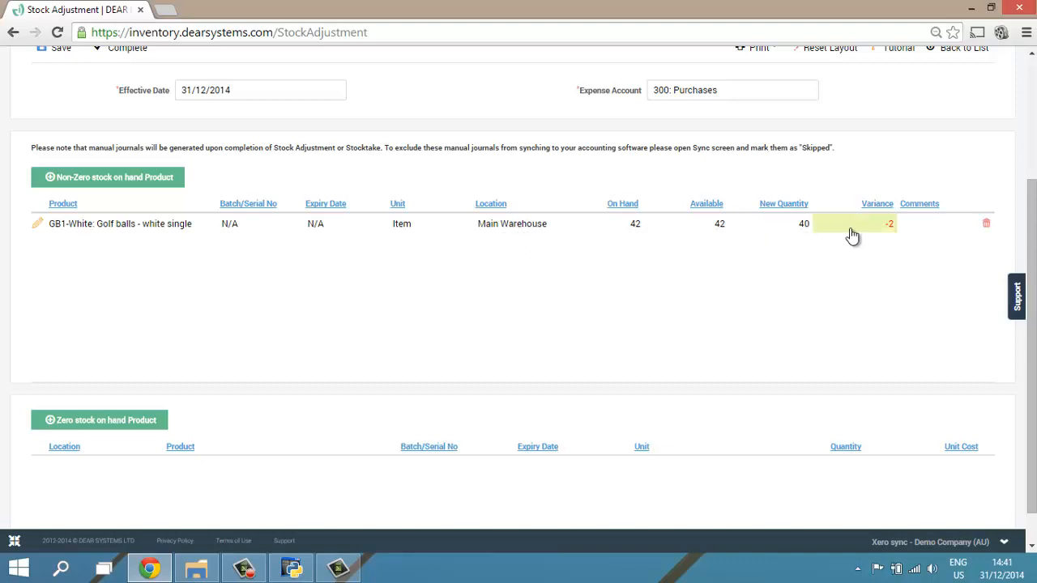
{"action": "left_click", "coordinate": [911, 225]}
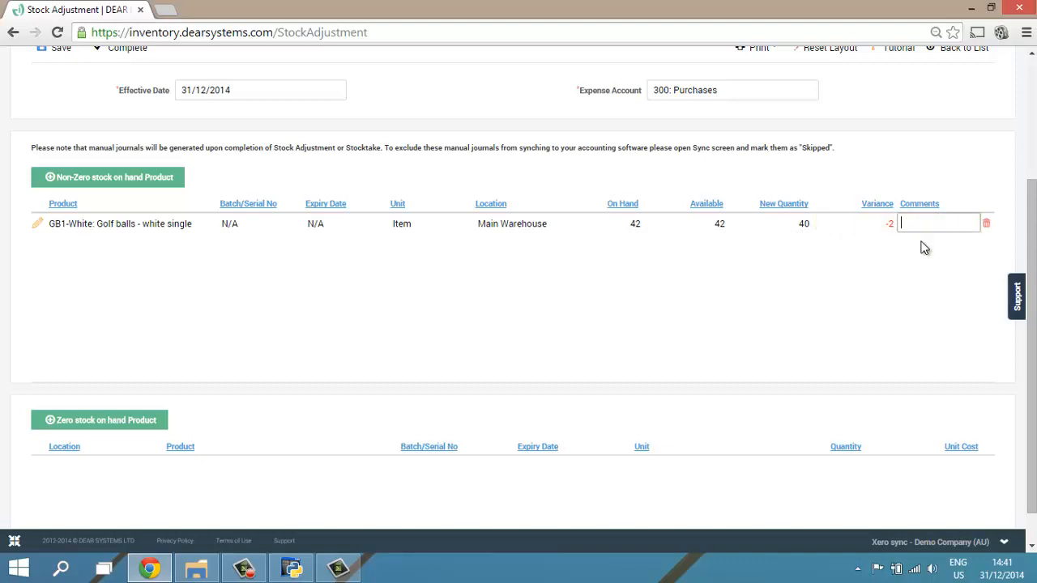
{"action": "type", "text": "Damaged Stock"}
{"action": "left_click", "coordinate": [732, 300]}
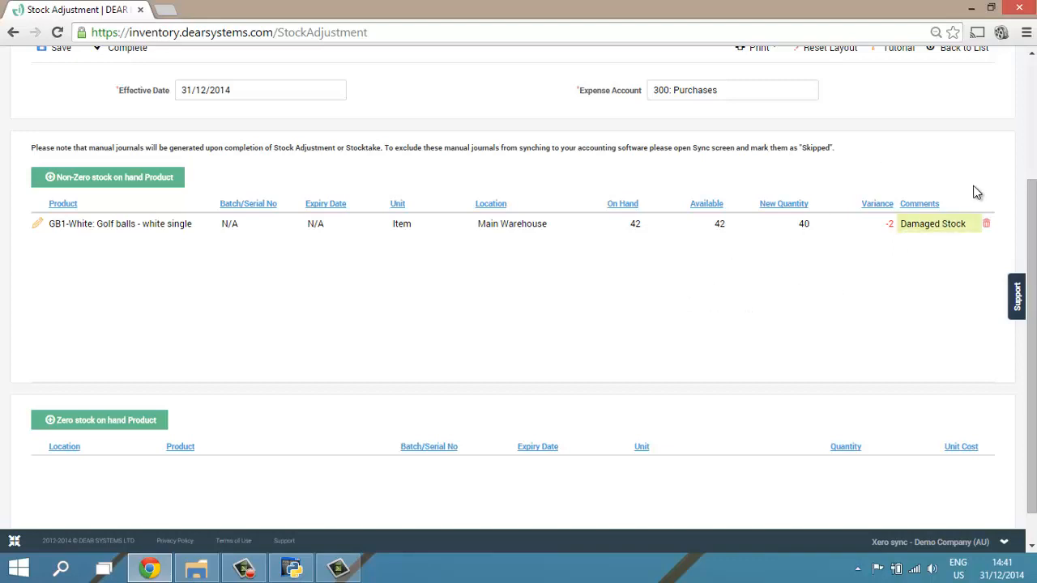
- Save the stock adjustment as a draft and complete it
{"action": "left_click_drag", "start_coordinate": [1029, 212], "coordinate": [1029, 235]}
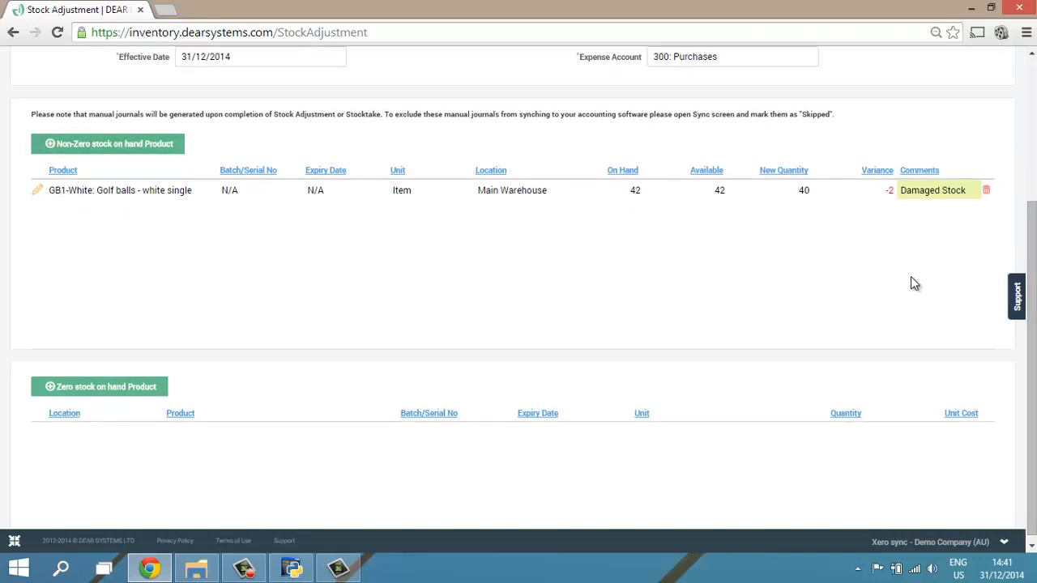
{"action": "scroll", "coordinate": [1034, 250], "scroll_direction": "up", "scroll_amount": 2}
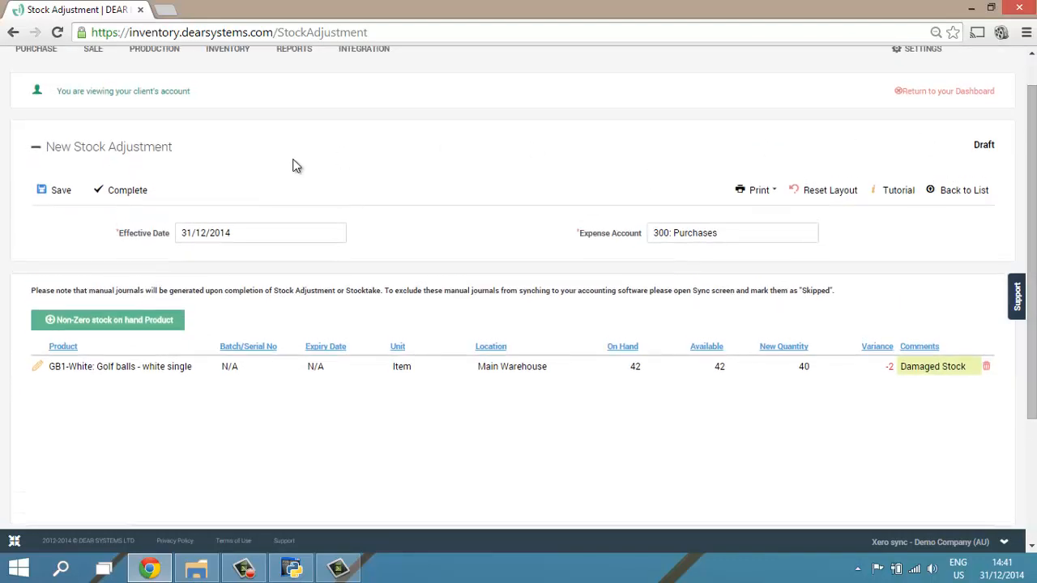
{"action": "left_click", "coordinate": [61, 199]}
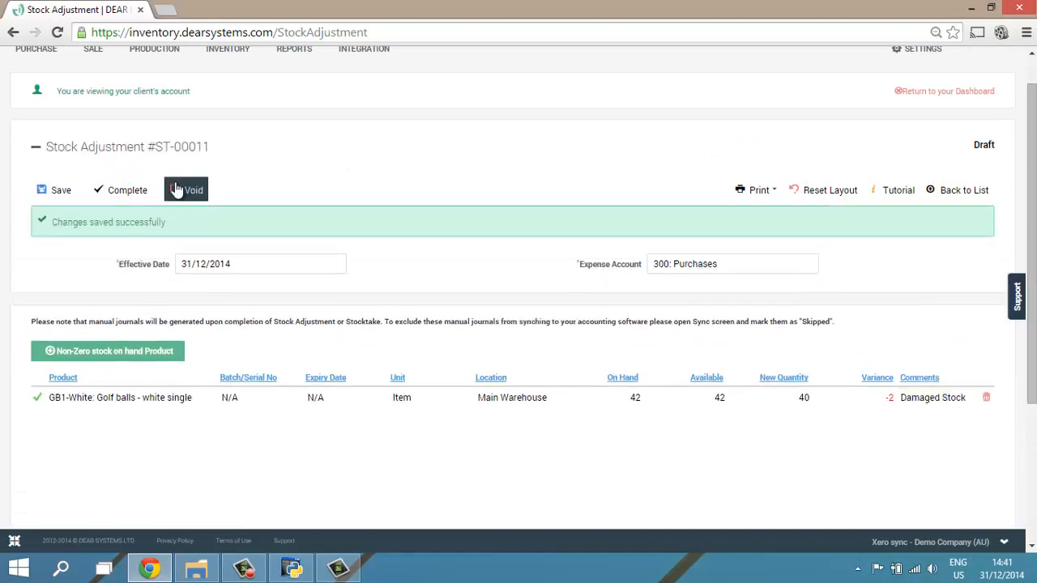
{"action": "left_click_drag", "start_coordinate": [155, 150], "coordinate": [208, 154]}
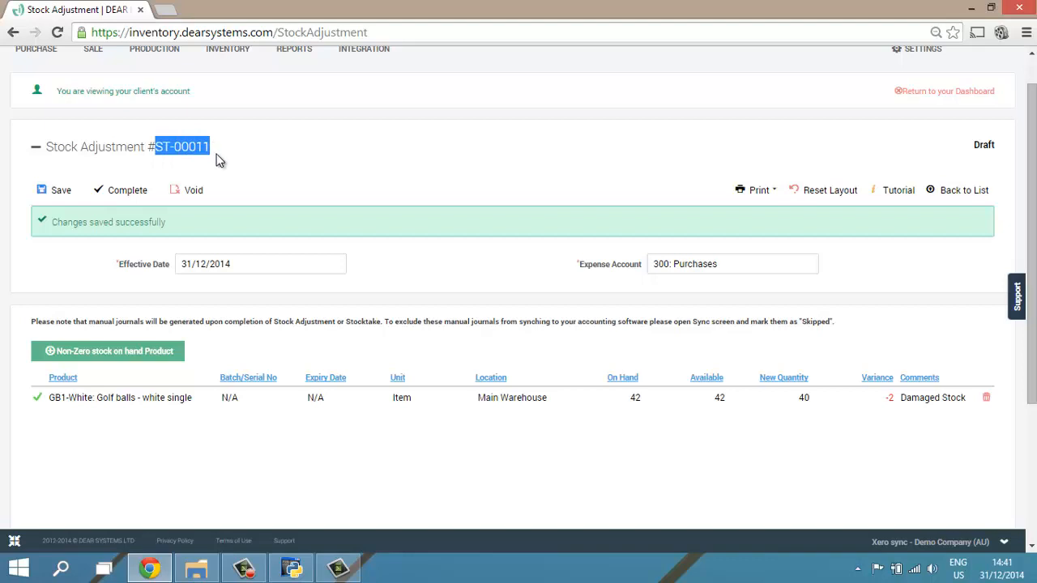
{"action": "left_click", "coordinate": [162, 166]}
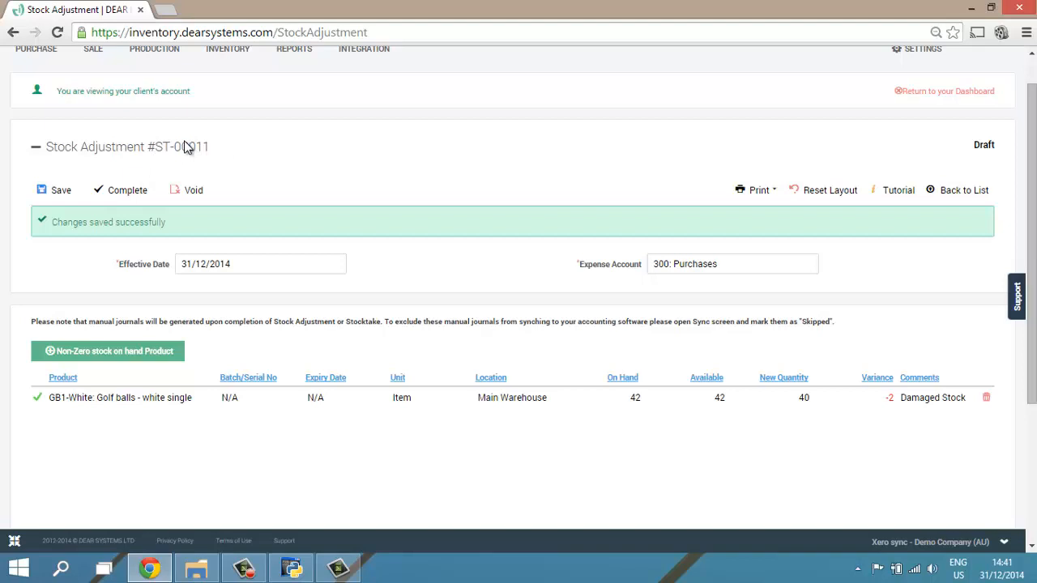
{"action": "left_click", "coordinate": [129, 190]}
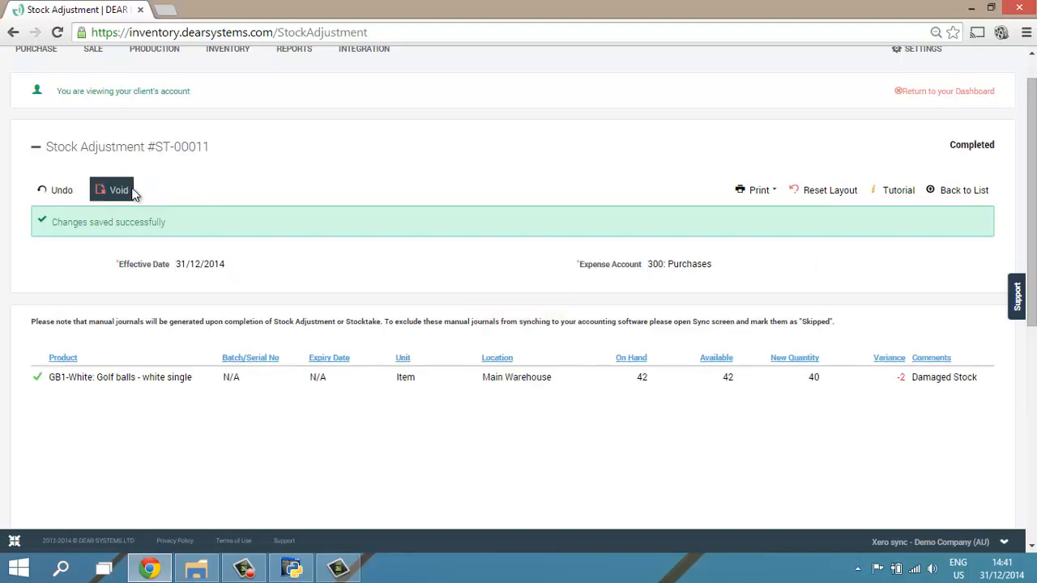
{"action": "left_click_drag", "start_coordinate": [52, 223], "coordinate": [173, 225]}
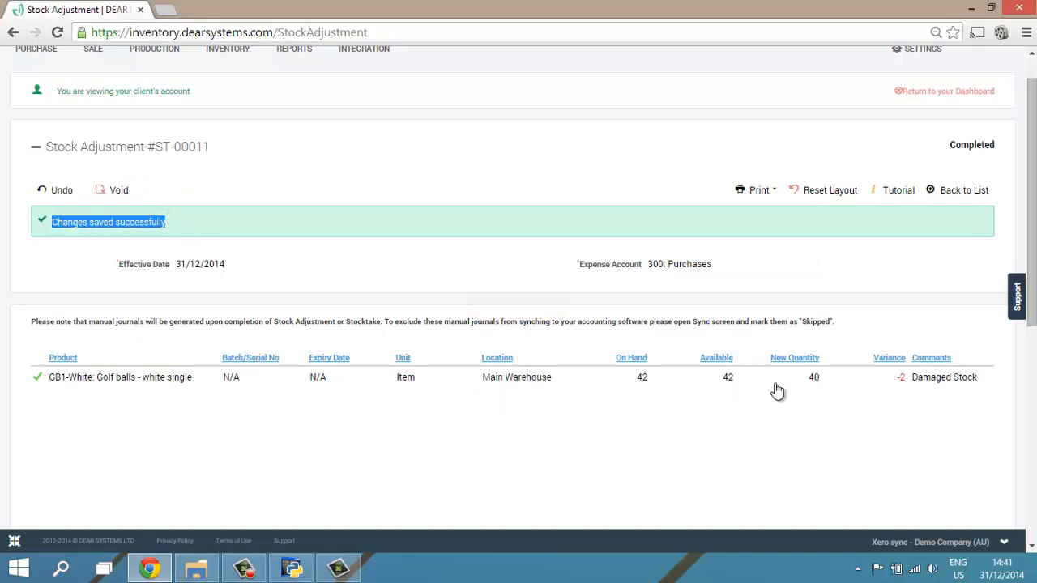
{"action": "left_click", "coordinate": [497, 173]}
- Create a new stocktake and set its location to Main Warehouse
{"action": "scroll", "coordinate": [498, 172], "scroll_direction": "up", "scroll_amount": 1}
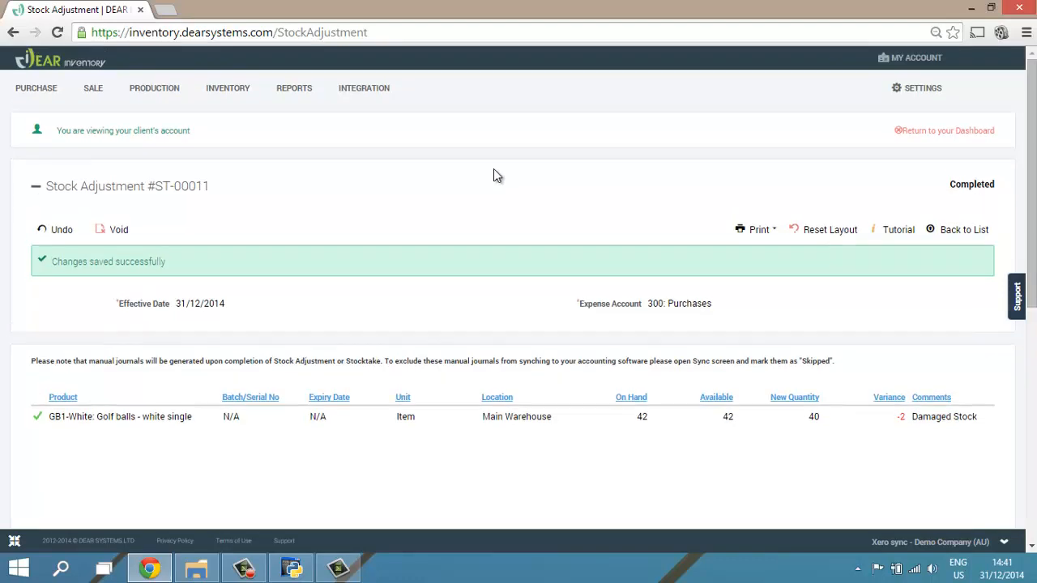
{"action": "mouse_move", "coordinate": [227, 88]}
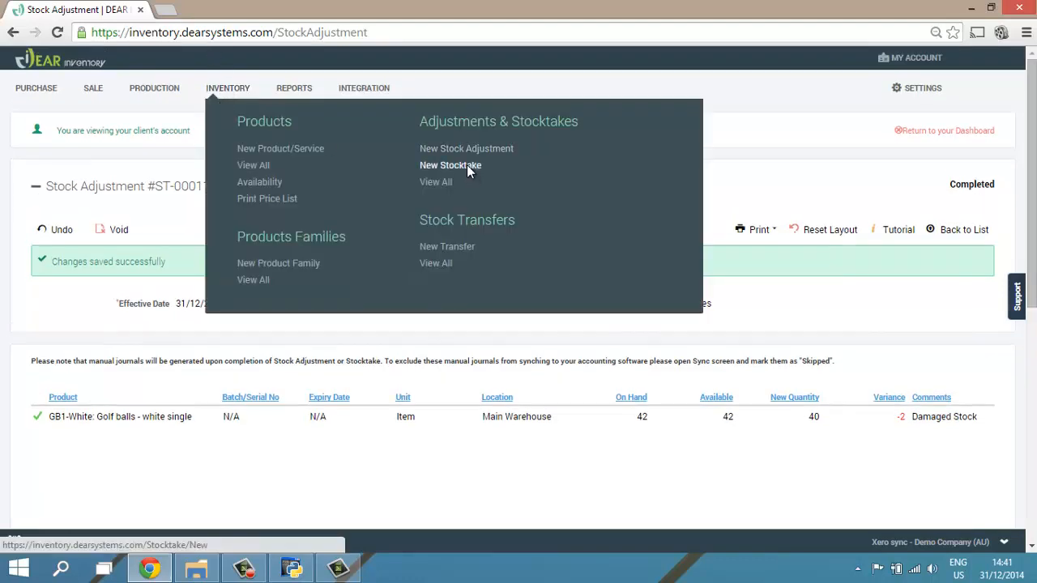
{"action": "left_click", "coordinate": [451, 166]}
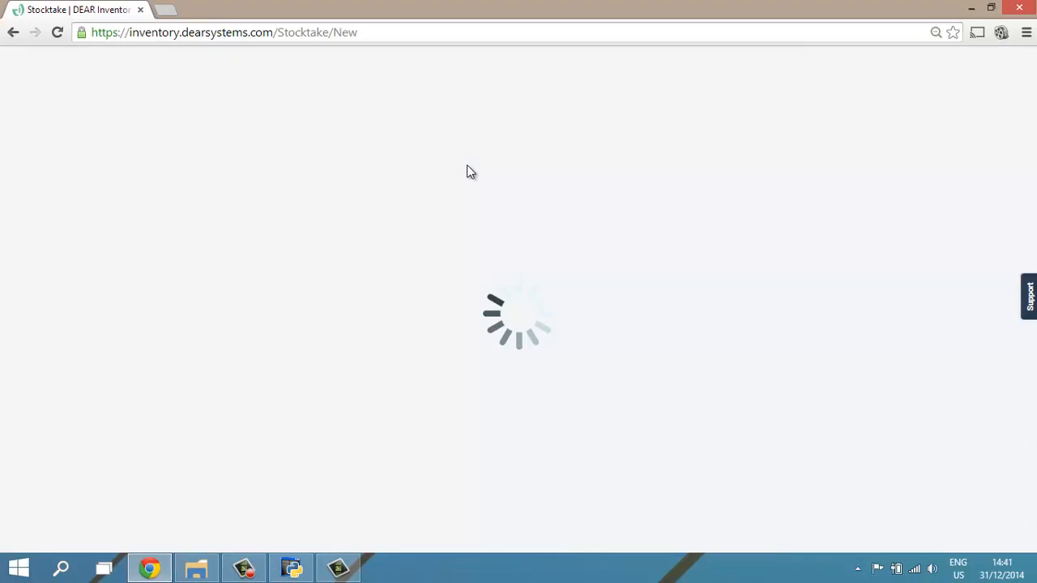
{"action": "scroll", "coordinate": [466, 172], "scroll_direction": "down", "scroll_amount": 2}
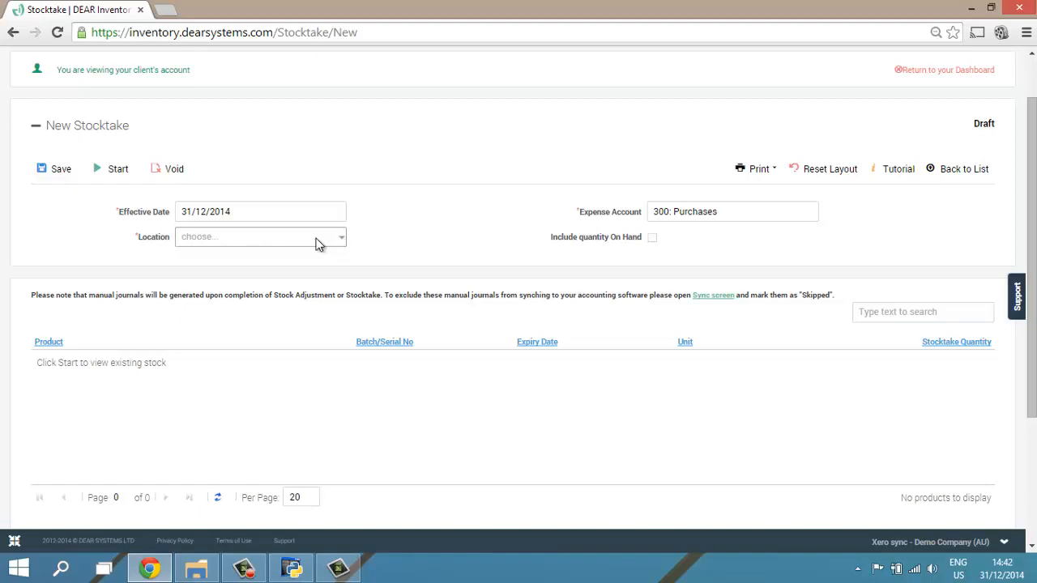
{"action": "left_click", "coordinate": [318, 245]}
{"action": "left_click", "coordinate": [243, 255]}
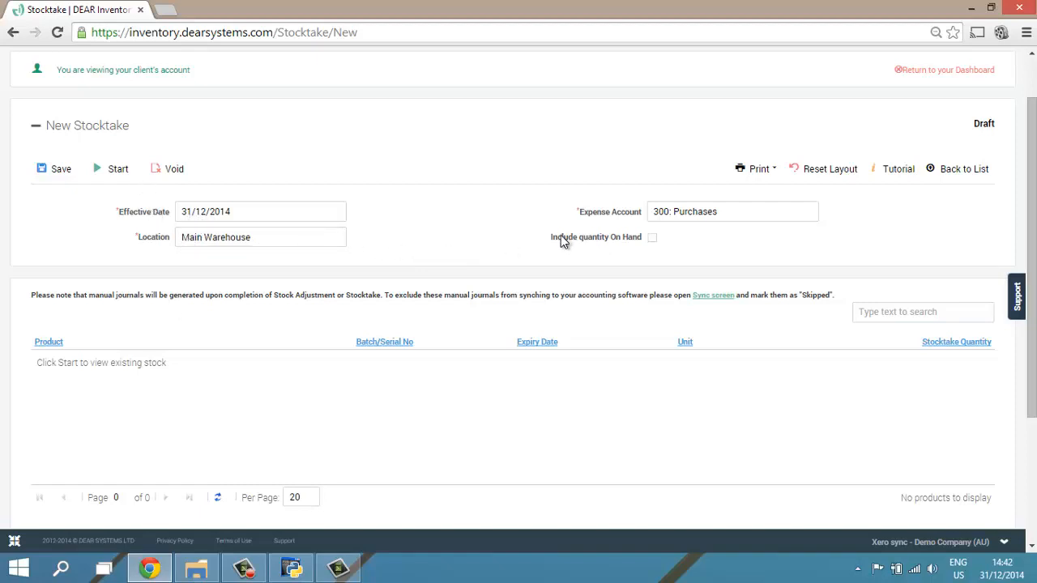
- Include the quantity on hand in the stocktake and start the count
{"action": "left_click", "coordinate": [652, 238]}
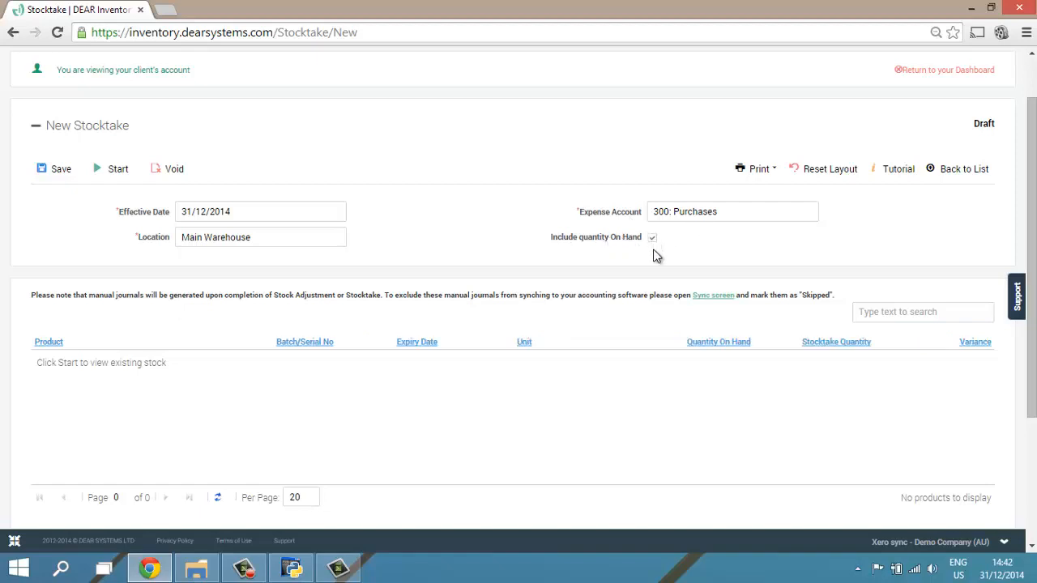
{"action": "left_click", "coordinate": [654, 243]}
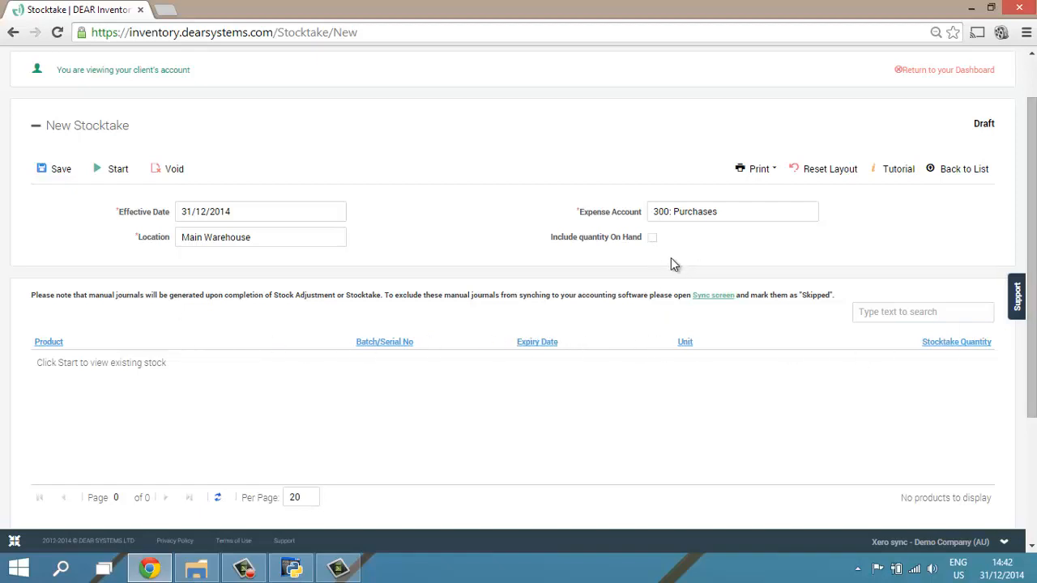
{"action": "left_click", "coordinate": [653, 241]}
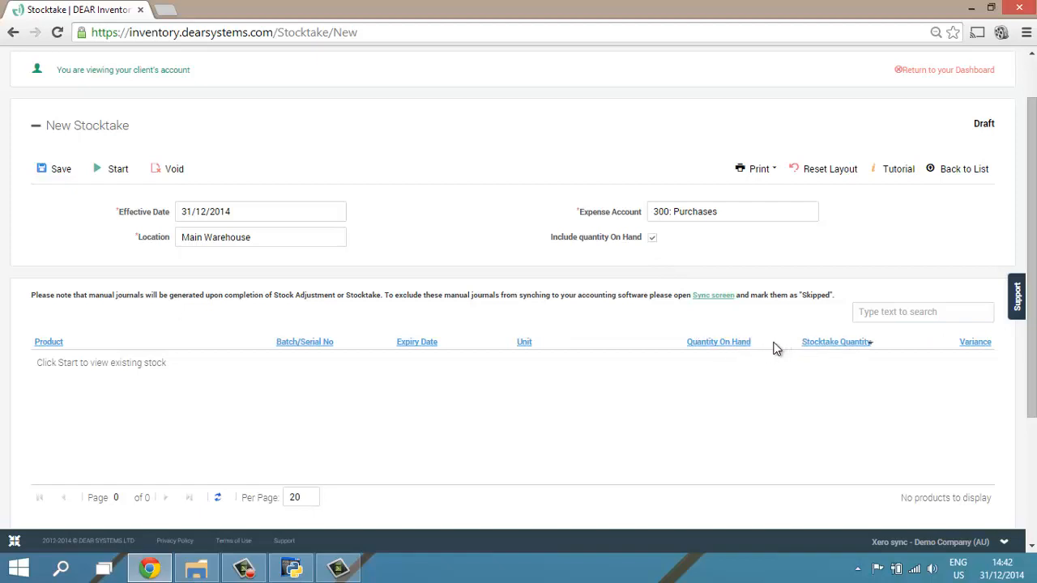
{"action": "left_click", "coordinate": [97, 173]}
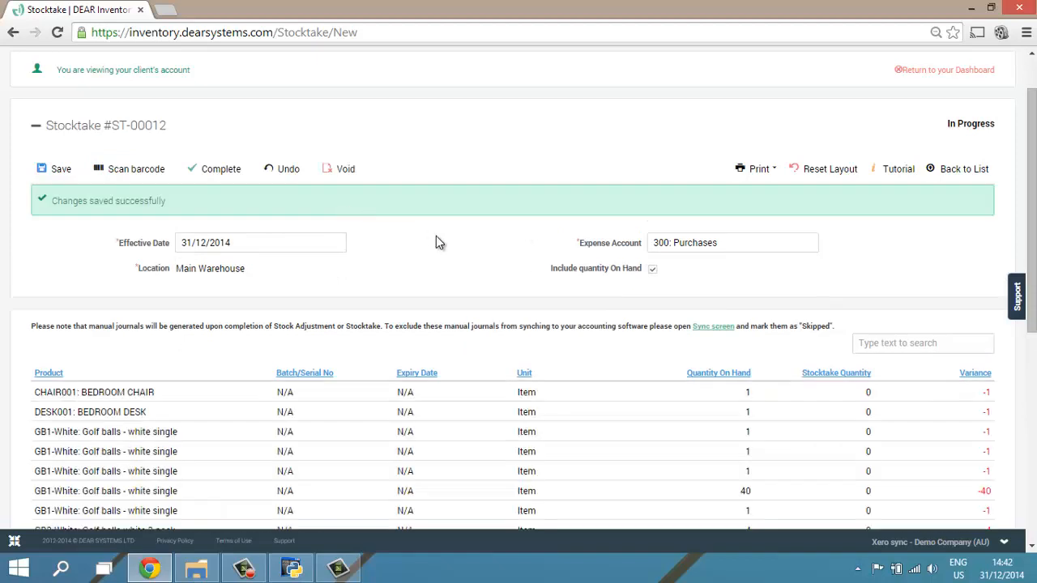
- Examine the stocktake's product list with its quantities and variances, and view the stocktake quantity entry for WHISKY02: Whisky Retail
{"action": "scroll", "coordinate": [439, 243], "scroll_direction": "down", "scroll_amount": 1}
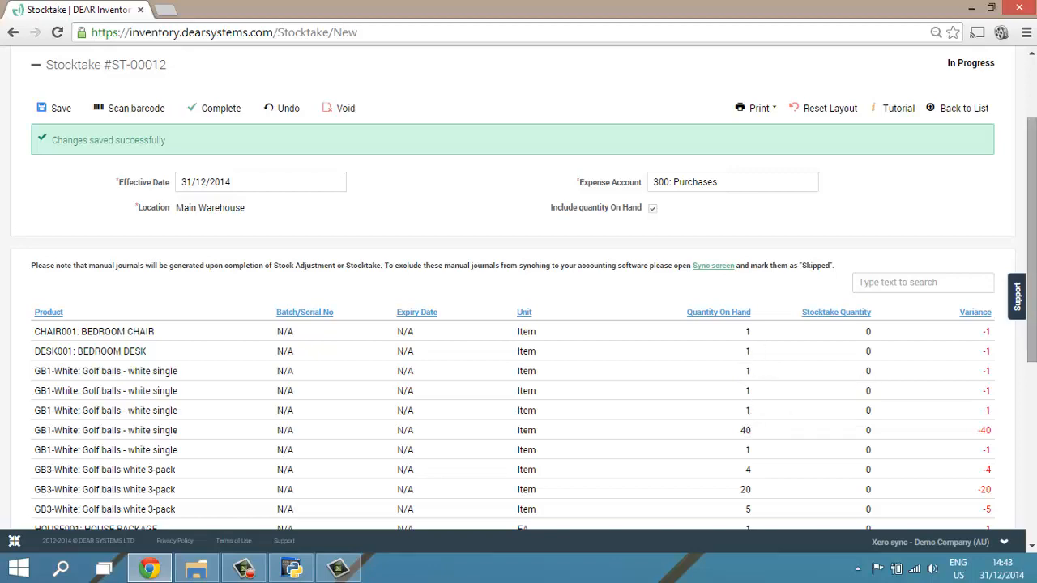
{"action": "scroll", "coordinate": [1026, 333], "scroll_direction": "down", "scroll_amount": 2}
{"action": "mouse_move", "coordinate": [1022, 328]}
{"action": "left_mouse_down"}
{"action": "mouse_move", "coordinate": [1024, 367]}
{"action": "mouse_move", "coordinate": [1025, 346]}
{"action": "left_mouse_up"}
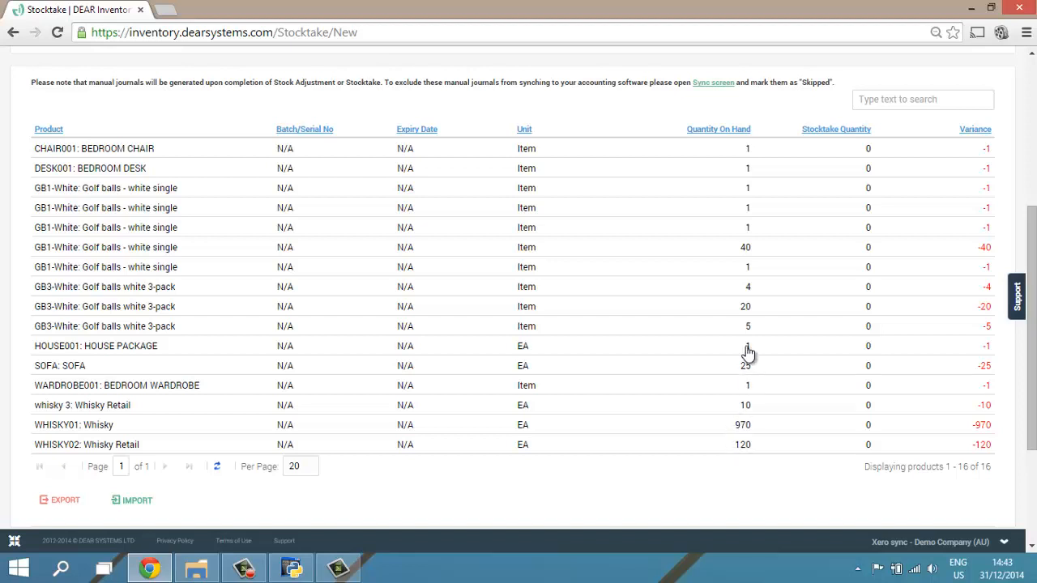
{"action": "left_click", "coordinate": [867, 448]}
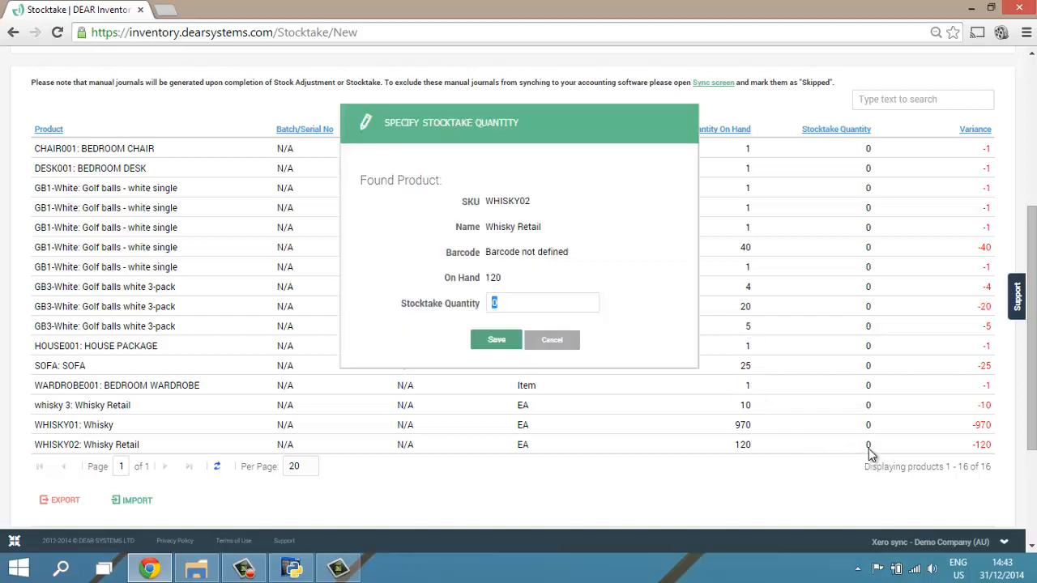
{"action": "left_click", "coordinate": [548, 340]}
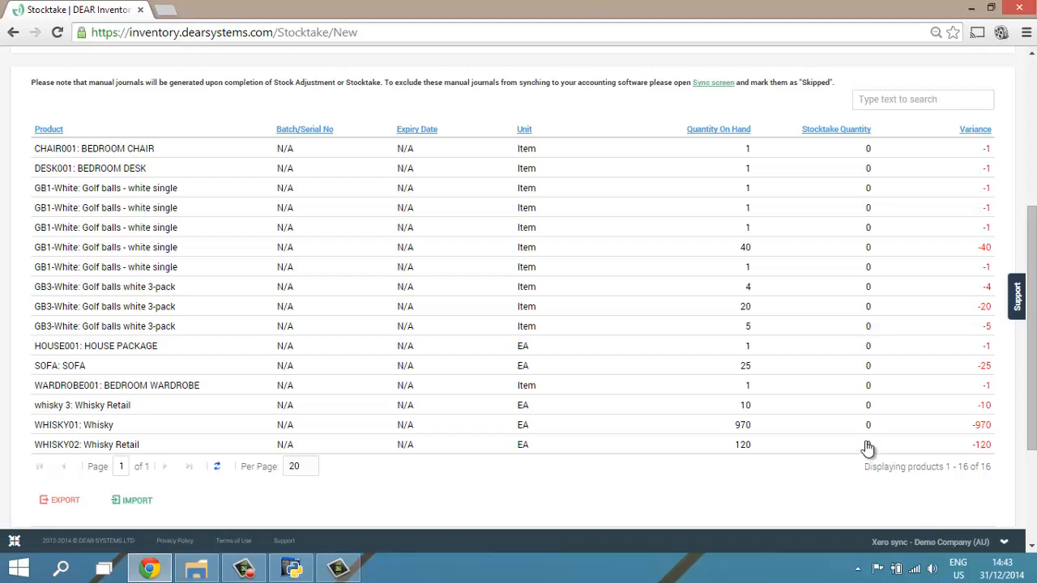
{"action": "left_click_drag", "start_coordinate": [1032, 323], "coordinate": [1030, 231]}
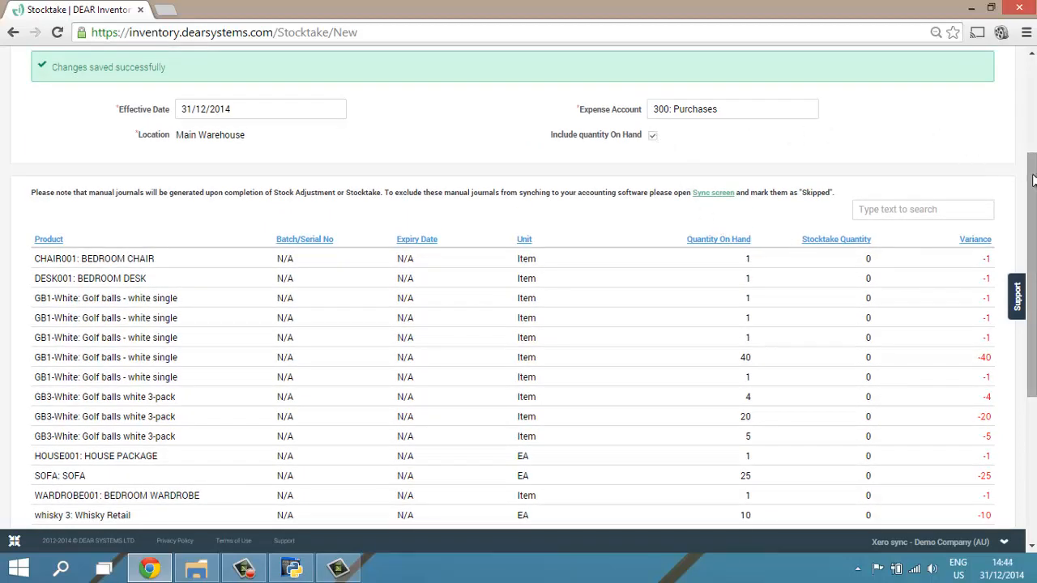
{"action": "left_click_drag", "start_coordinate": [1031, 171], "coordinate": [1031, 234]}
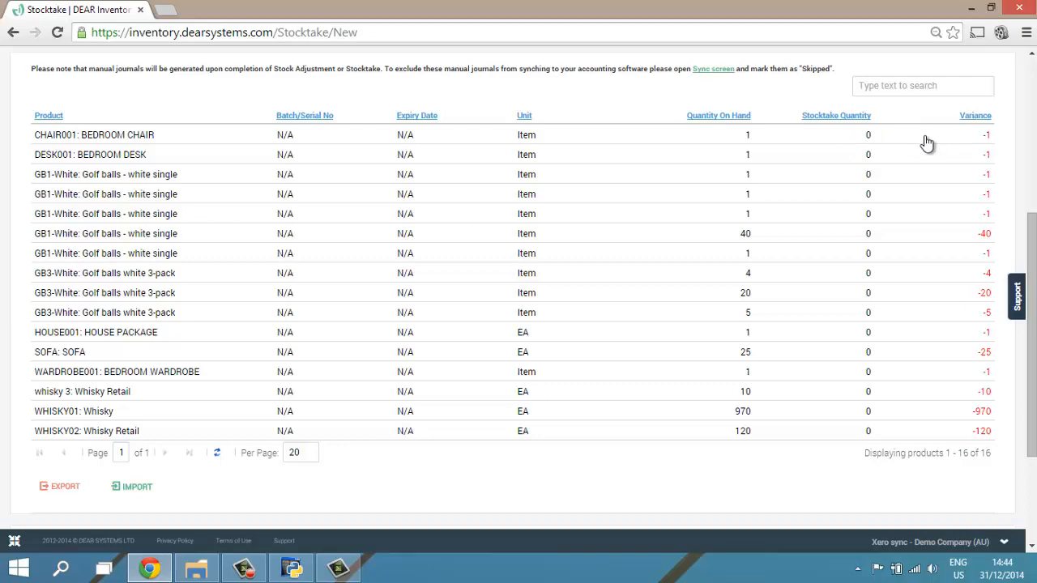
{"action": "left_click_drag", "start_coordinate": [1031, 235], "coordinate": [1029, 130]}
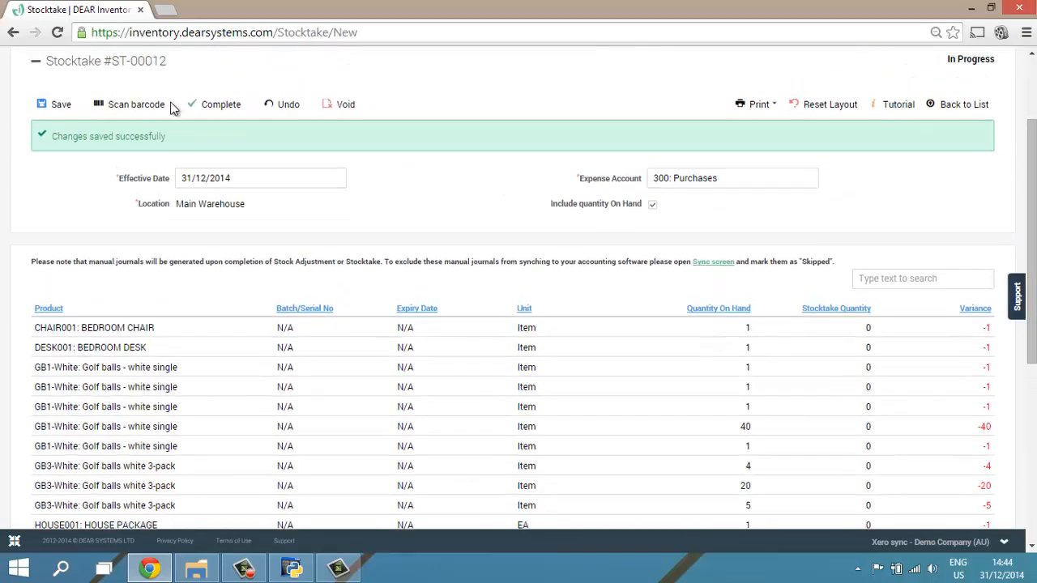
- View the barcode scanning options available for counting the stocktake's products
{"action": "left_click", "coordinate": [141, 107]}
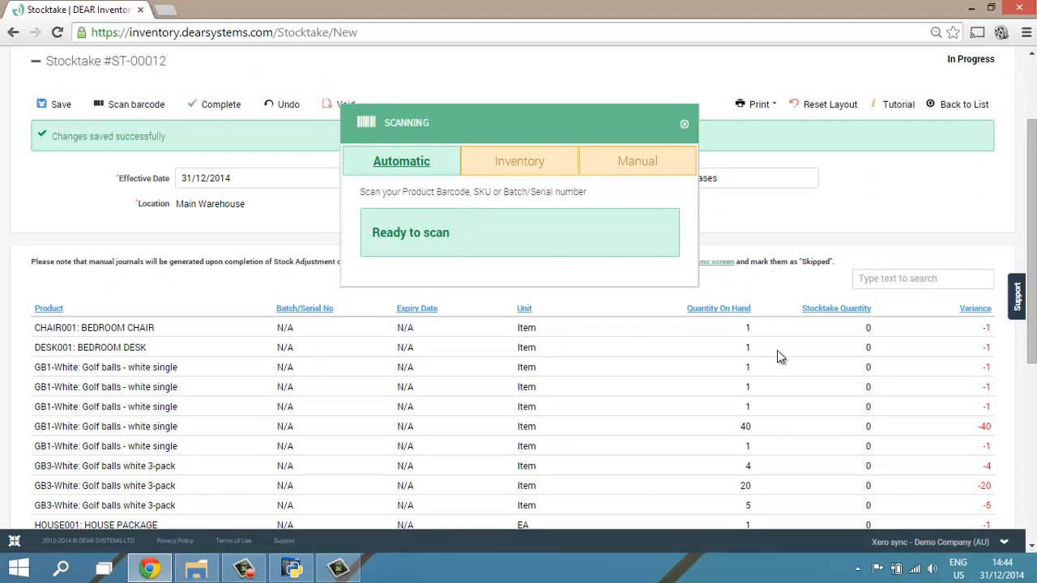
{"action": "left_click", "coordinate": [684, 124]}
- Try to record a stocktake quantity of 1 for CHAIR001: BEDROOM CHAIR
{"action": "scroll", "coordinate": [1033, 166], "scroll_direction": "down", "scroll_amount": 2}
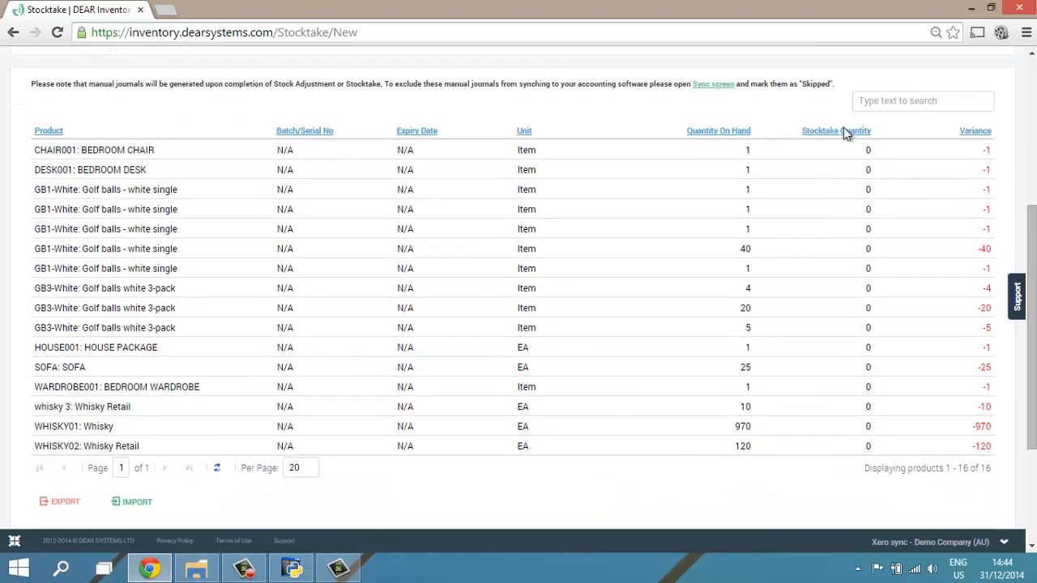
{"action": "left_click", "coordinate": [863, 160]}
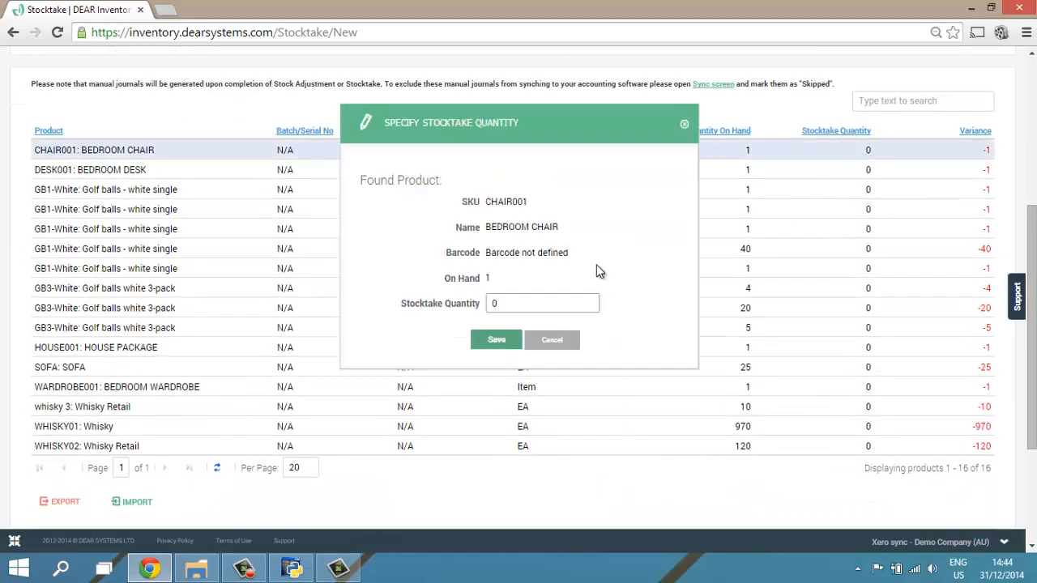
{"action": "type", "text": "1"}
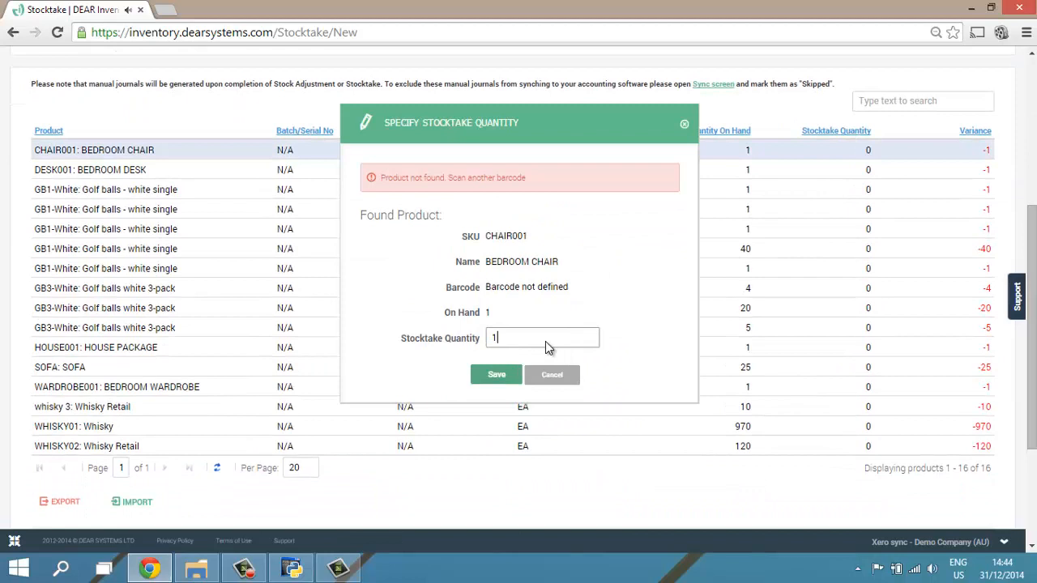
{"action": "left_click", "coordinate": [503, 372]}
{"action": "left_click", "coordinate": [504, 378]}
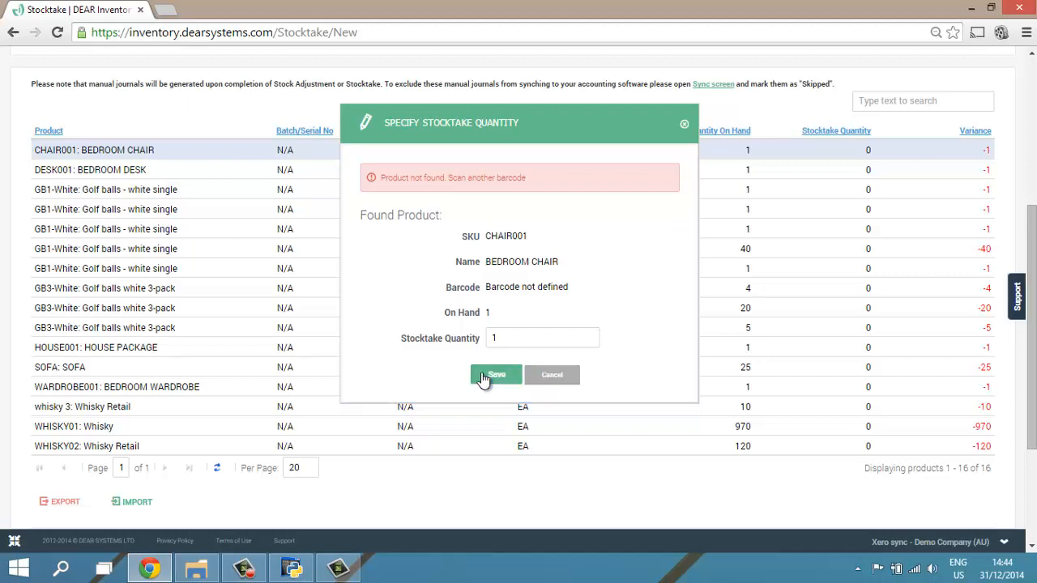
{"action": "left_click", "coordinate": [558, 376]}
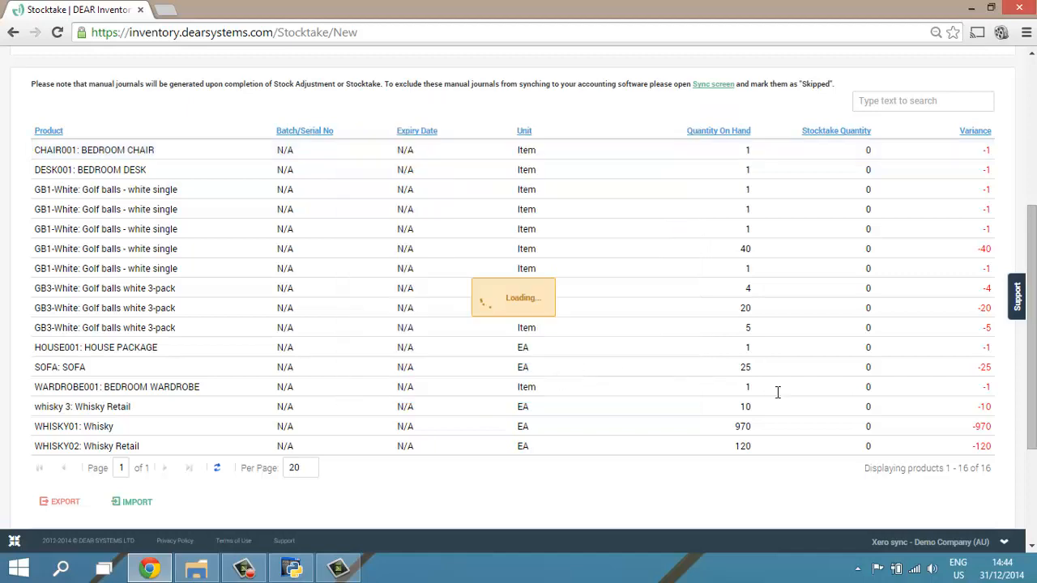
- Try to record a stocktake quantity of 120 for WHISKY02: Whisky Retail
{"action": "left_click", "coordinate": [868, 405]}
{"action": "left_click", "coordinate": [852, 447]}
{"action": "left_click", "coordinate": [829, 496]}
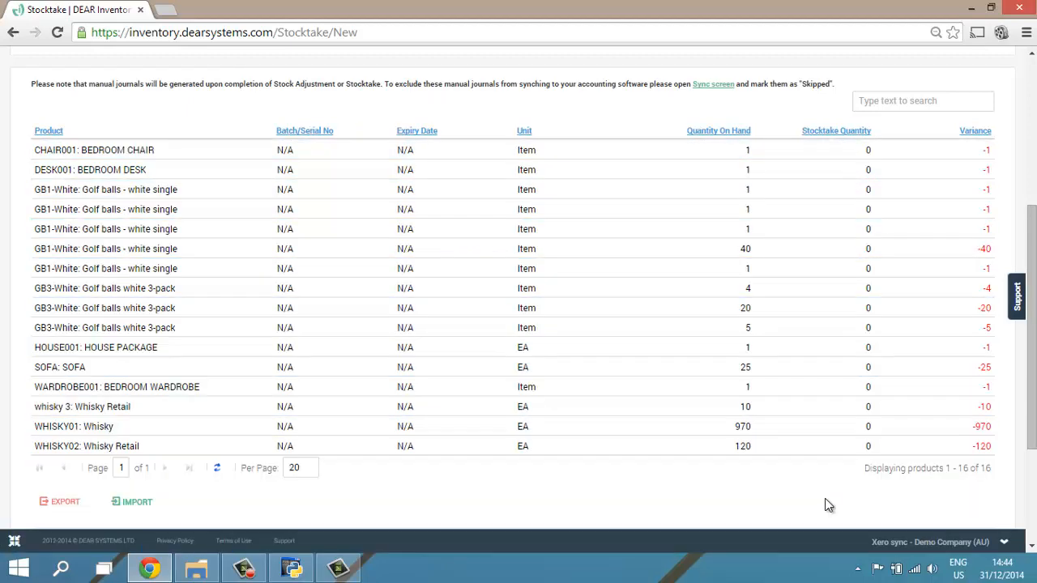
{"action": "left_click", "coordinate": [868, 445]}
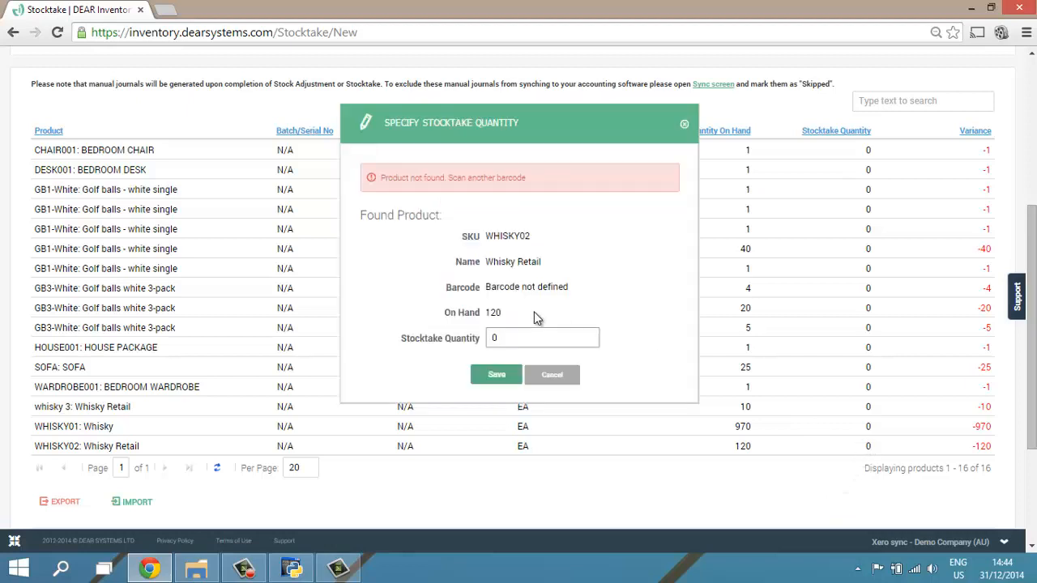
{"action": "double_click", "coordinate": [509, 334]}
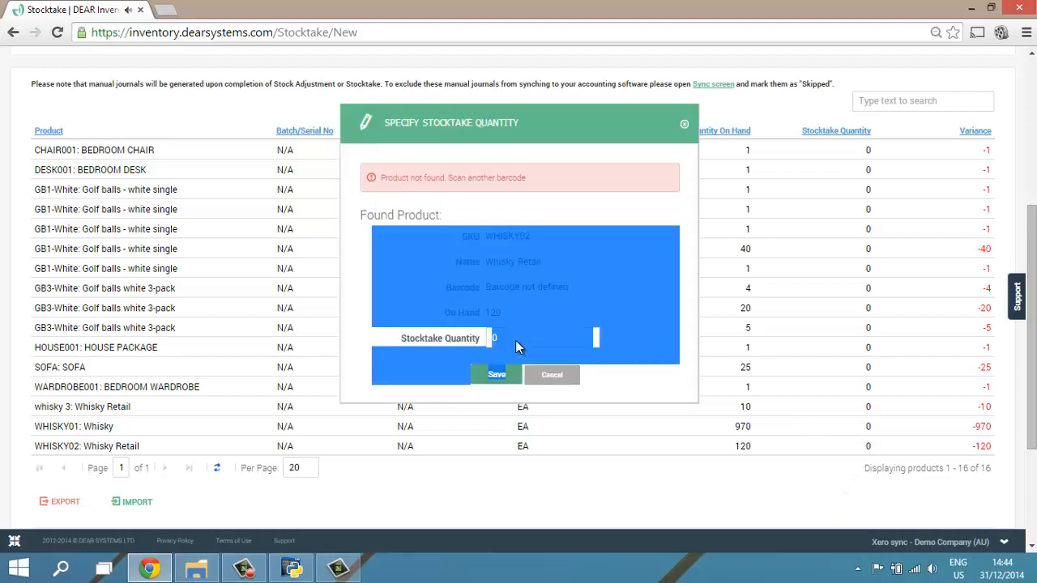
{"action": "double_click", "coordinate": [524, 341]}
{"action": "left_click", "coordinate": [527, 340]}
{"action": "key", "text": "BackSpace"}
{"action": "type", "text": "120"}
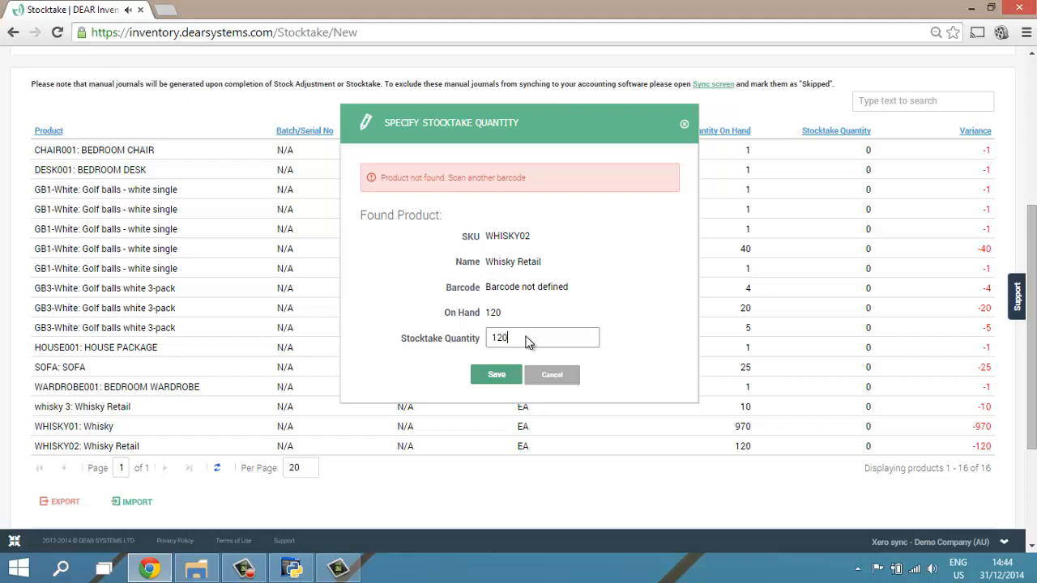
{"action": "left_click", "coordinate": [496, 373]}
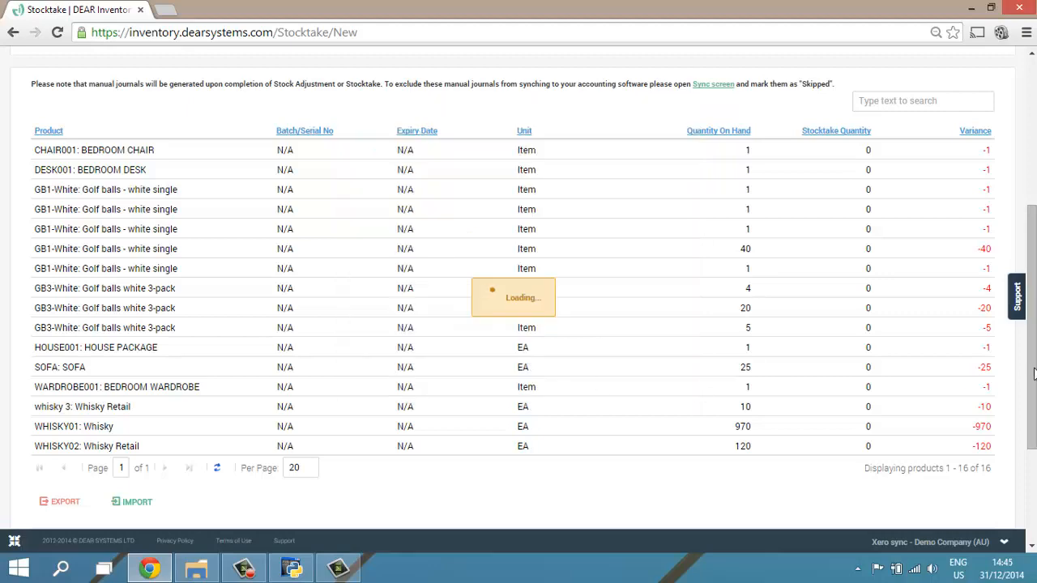
- Void the Main Warehouse stocktake and delete all its adjustments
{"action": "left_click_drag", "start_coordinate": [1032, 378], "coordinate": [1031, 254]}
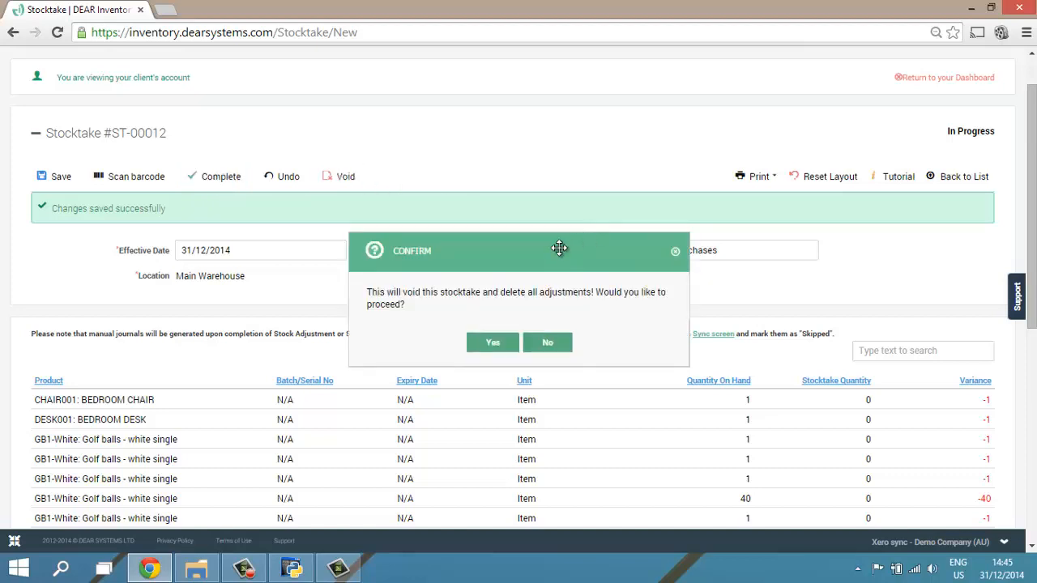
{"action": "left_click", "coordinate": [494, 341]}
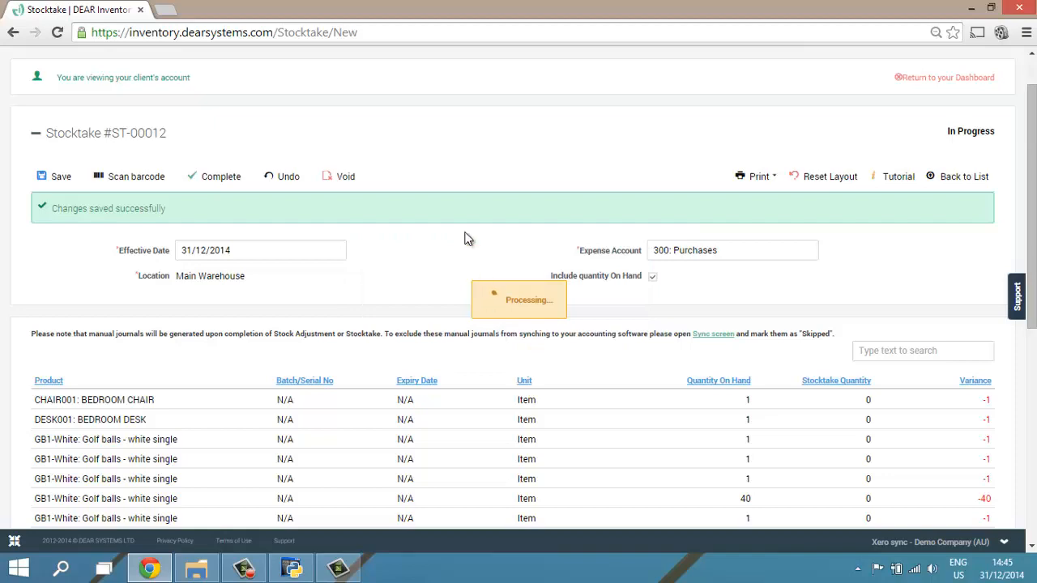
{"action": "key", "text": "alt+Tab"}
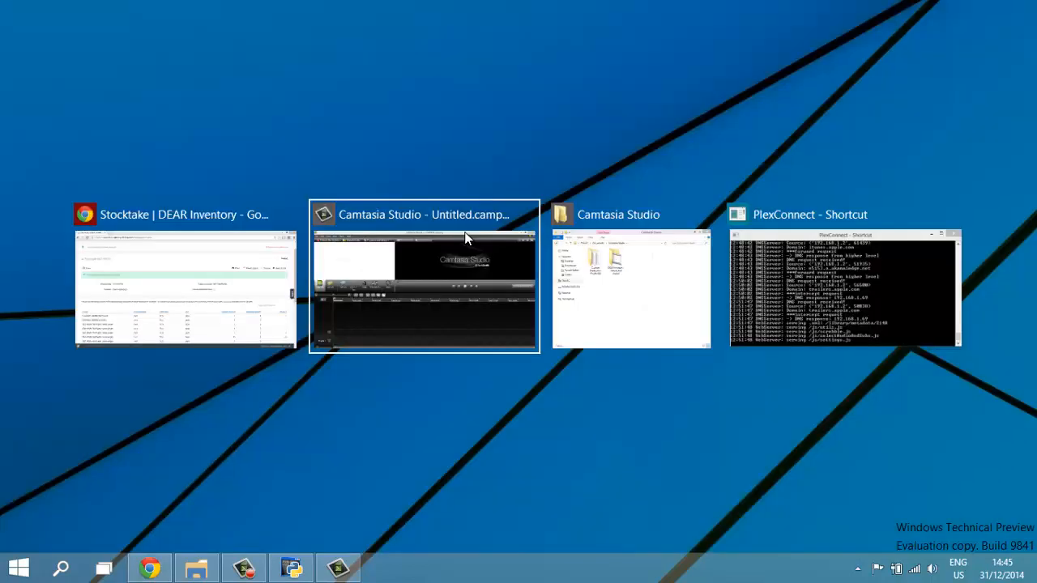
{"action": "key", "text": "Tab"}
{"action": "key", "text": "Escape"}
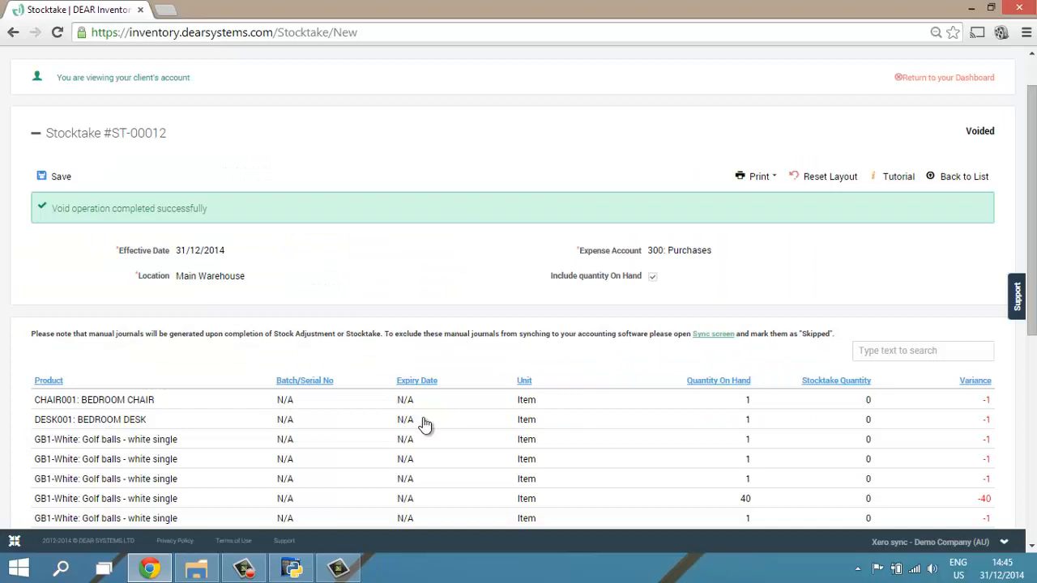
{"action": "left_click", "coordinate": [347, 567]}
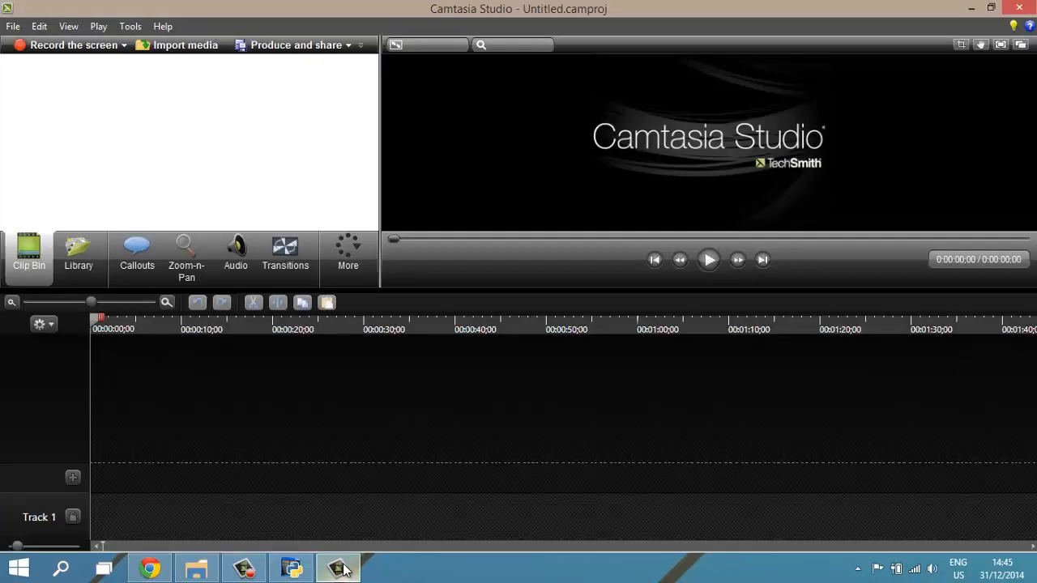